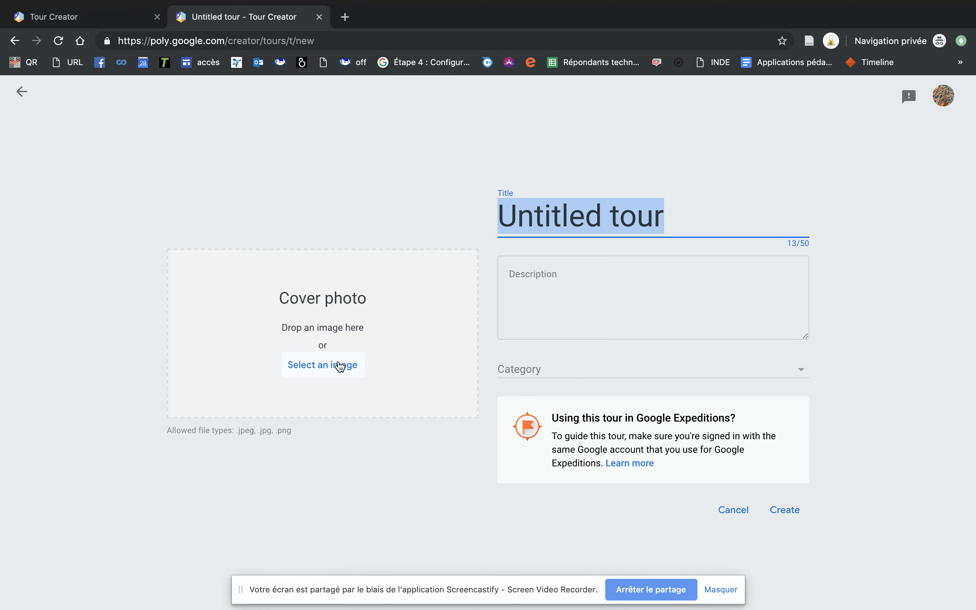
{"action": "left_click", "coordinate": [340, 366]}
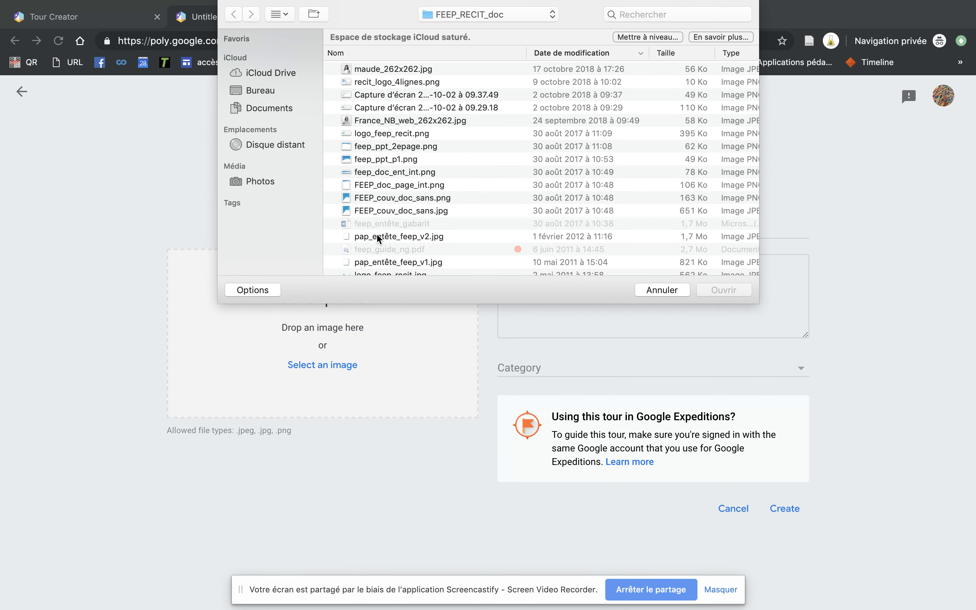
{"action": "left_click", "coordinate": [255, 91]}
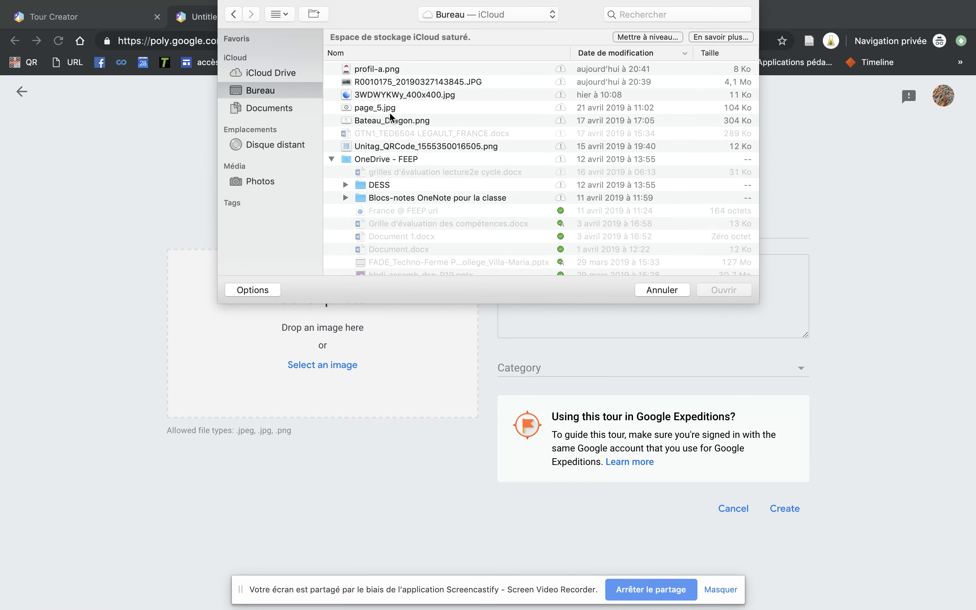
{"action": "scroll", "coordinate": [398, 155], "scroll_direction": "down", "scroll_amount": 15}
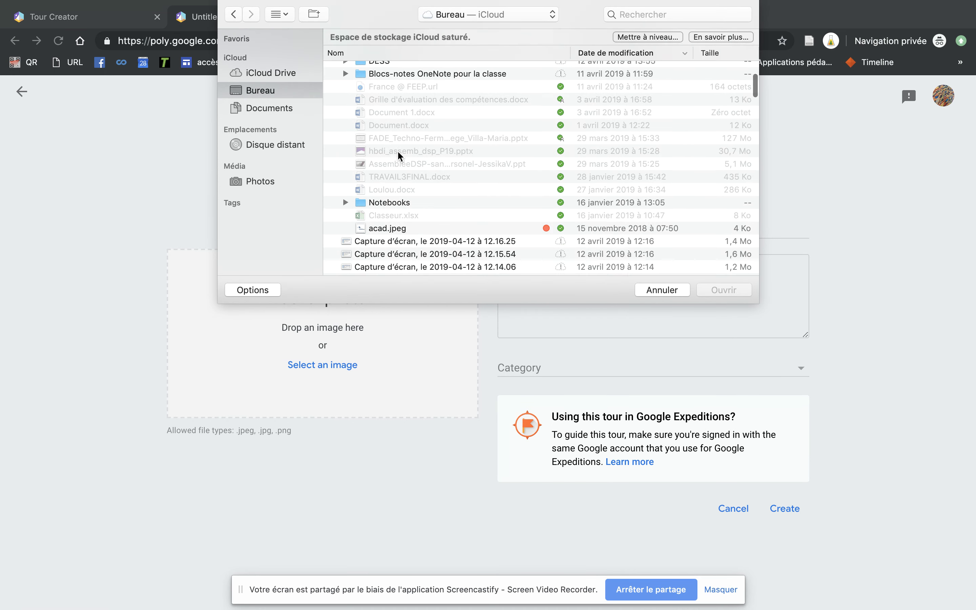
{"action": "scroll", "coordinate": [398, 155], "scroll_direction": "down", "scroll_amount": 6}
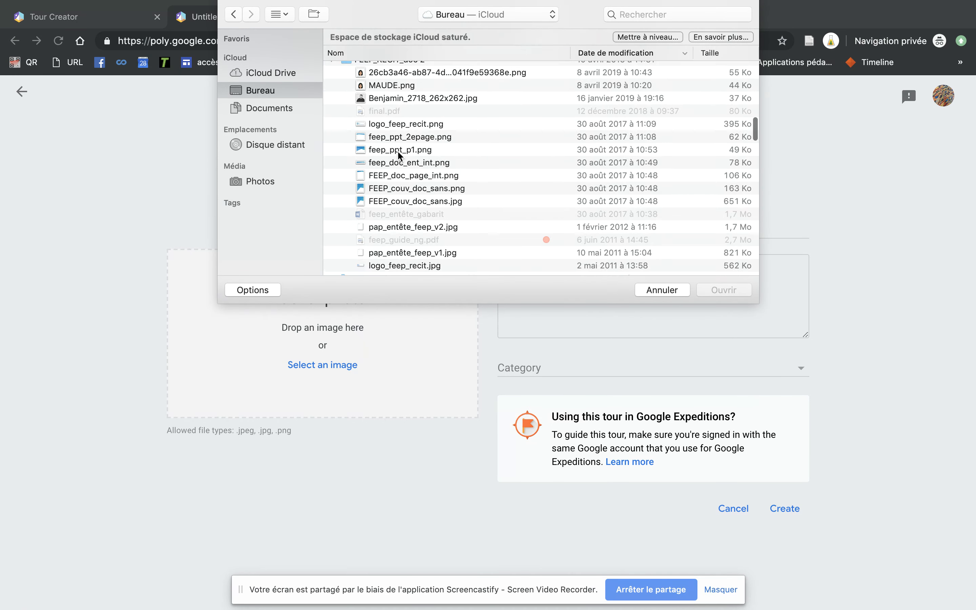
{"action": "scroll", "coordinate": [399, 155], "scroll_direction": "down", "scroll_amount": 5}
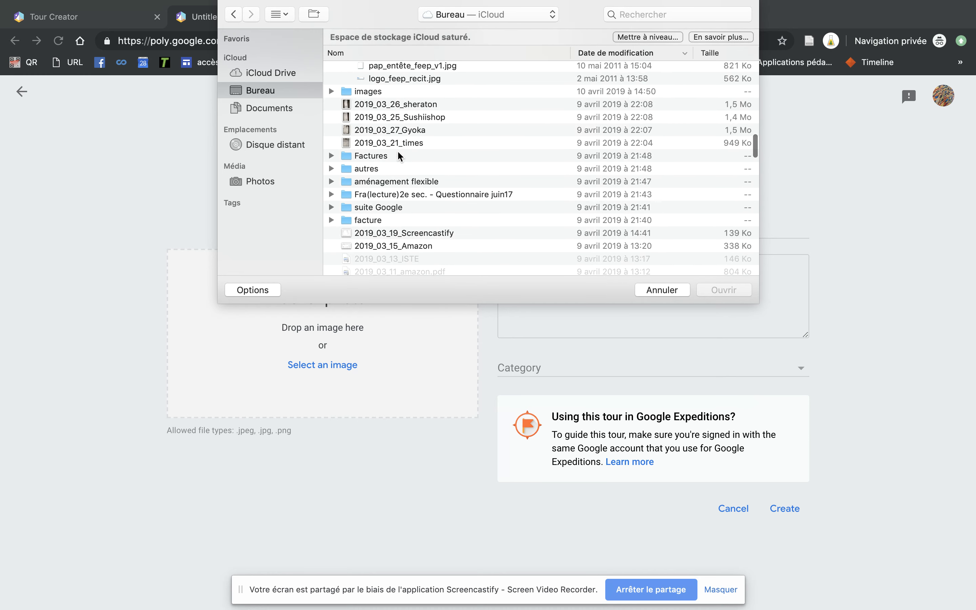
{"action": "scroll", "coordinate": [398, 155], "scroll_direction": "down", "scroll_amount": 5}
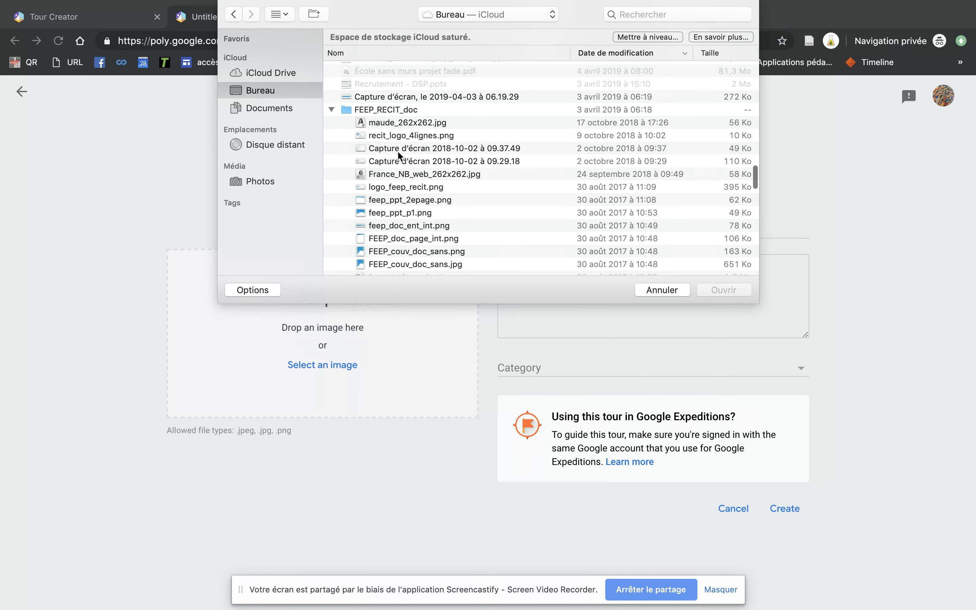
{"action": "scroll", "coordinate": [399, 155], "scroll_direction": "down", "scroll_amount": 6}
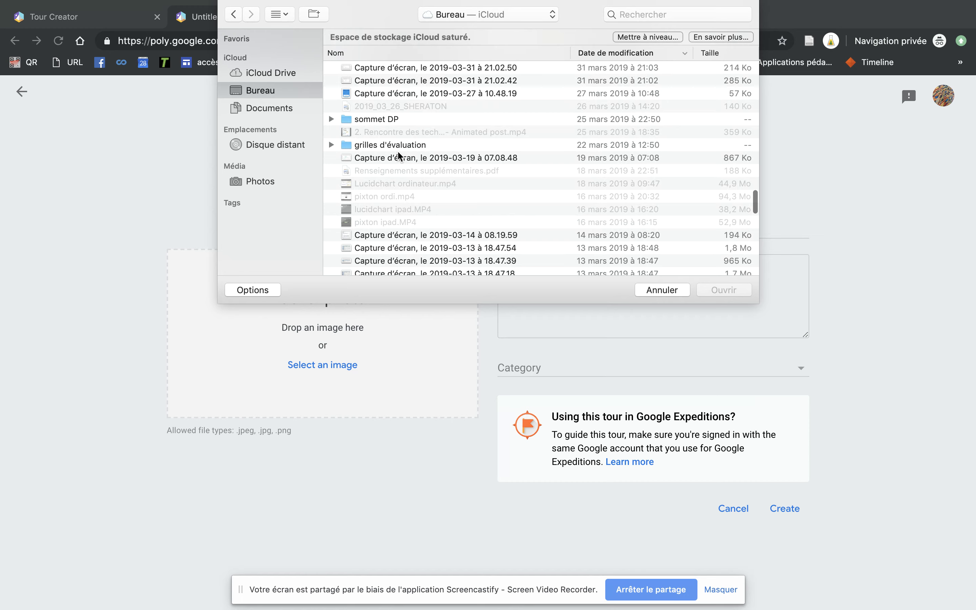
{"action": "scroll", "coordinate": [398, 155], "scroll_direction": "up", "scroll_amount": 3}
{"action": "scroll", "coordinate": [398, 155], "scroll_direction": "down", "scroll_amount": 8}
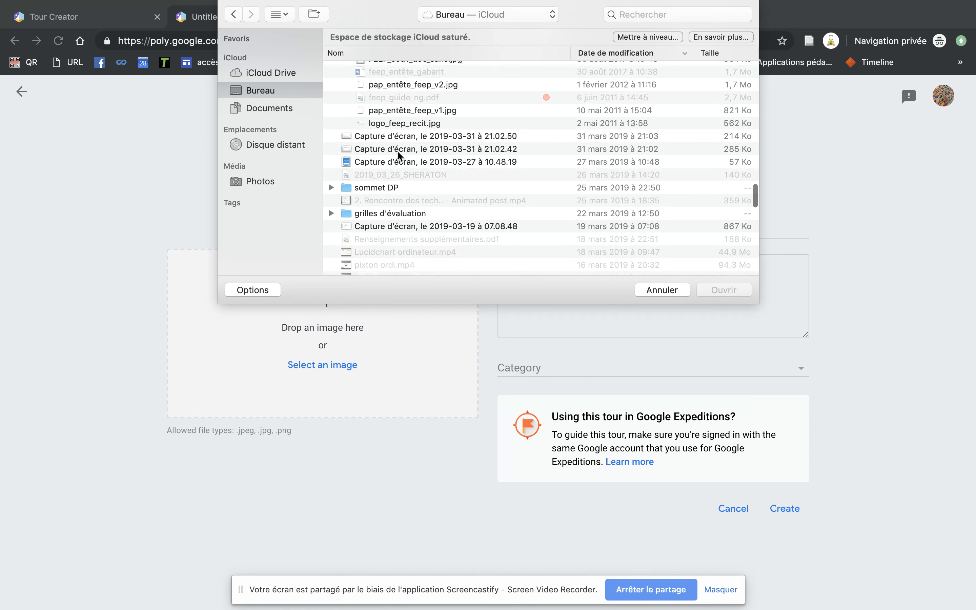
{"action": "left_click", "coordinate": [644, 295]}
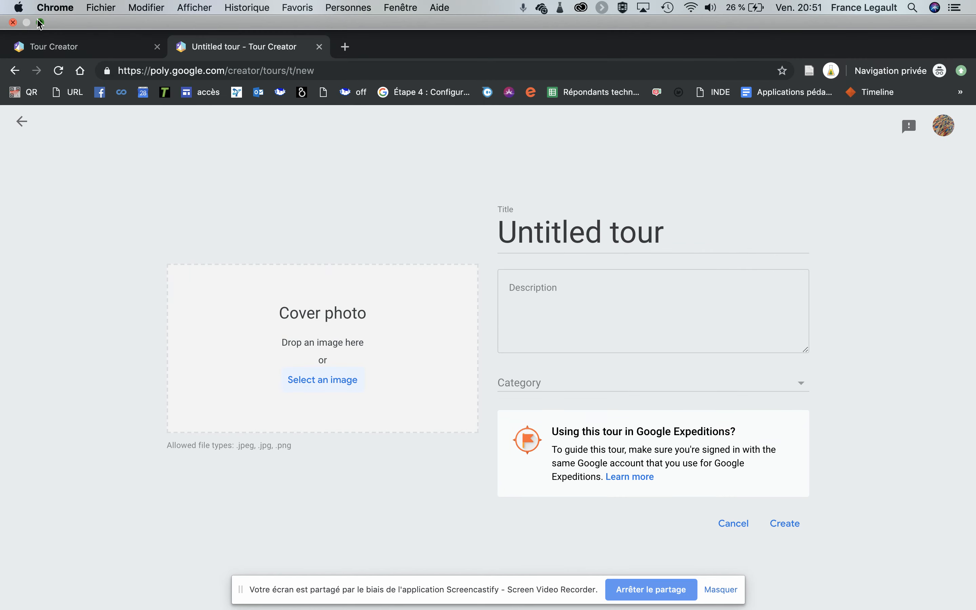
- Take the browser window out of full screen and move it aside to expose the image files on the desktop
{"action": "left_click", "coordinate": [40, 24]}
{"action": "left_click_drag", "start_coordinate": [719, 87], "coordinate": [415, 68]}
{"action": "left_click", "coordinate": [752, 361]}
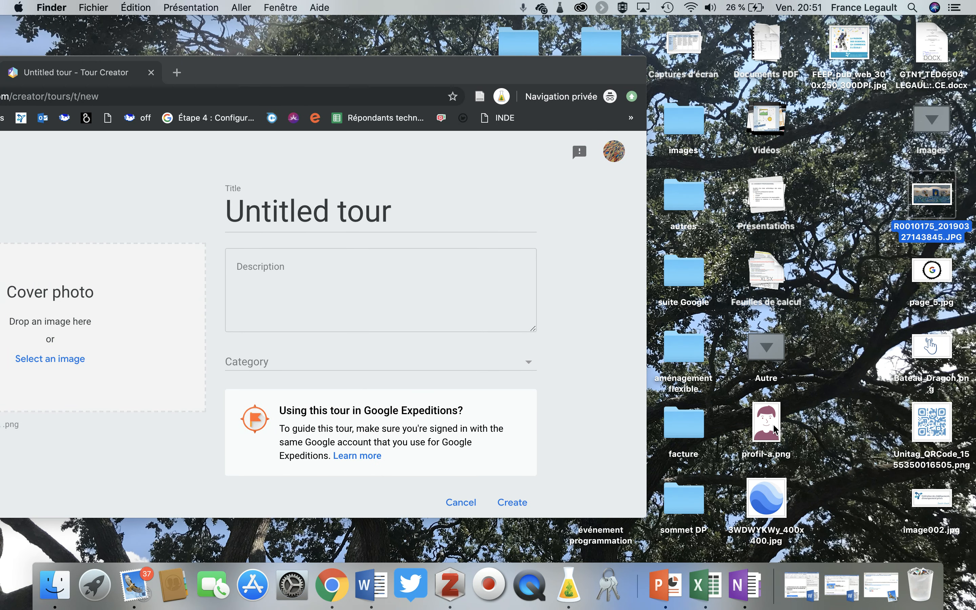
- Try to use profil-a.png from the desktop as the tour's cover photo
{"action": "left_click_drag", "start_coordinate": [775, 428], "coordinate": [123, 353]}
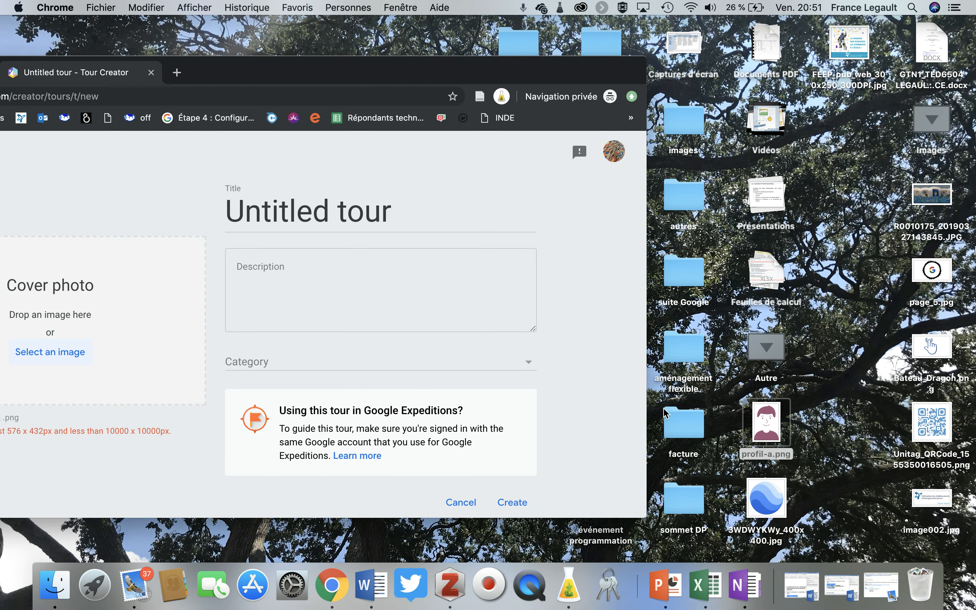
{"action": "left_click_drag", "start_coordinate": [772, 411], "coordinate": [67, 320]}
- Set Bateau_Dragon.png from the desktop as the tour's cover photo and bring the browser window back into place
{"action": "left_click_drag", "start_coordinate": [933, 358], "coordinate": [194, 311]}
{"action": "left_click_drag", "start_coordinate": [479, 76], "coordinate": [736, 48]}
- Title the tour "Expérience virtuelle" and create it with the description left empty
{"action": "left_click", "coordinate": [606, 193]}
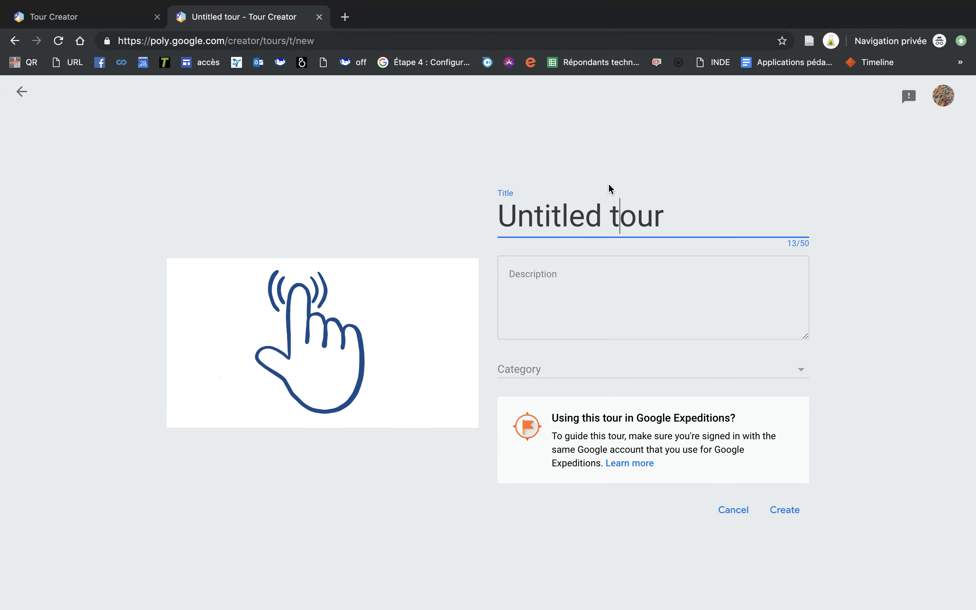
{"action": "left_click_drag", "start_coordinate": [664, 197], "coordinate": [485, 189]}
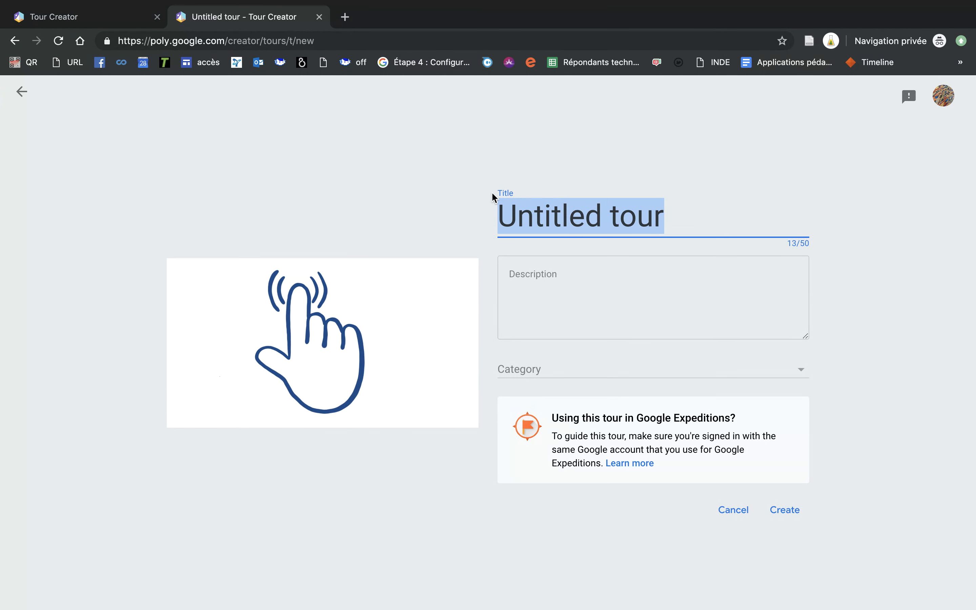
{"action": "type", "text": "Exp"}
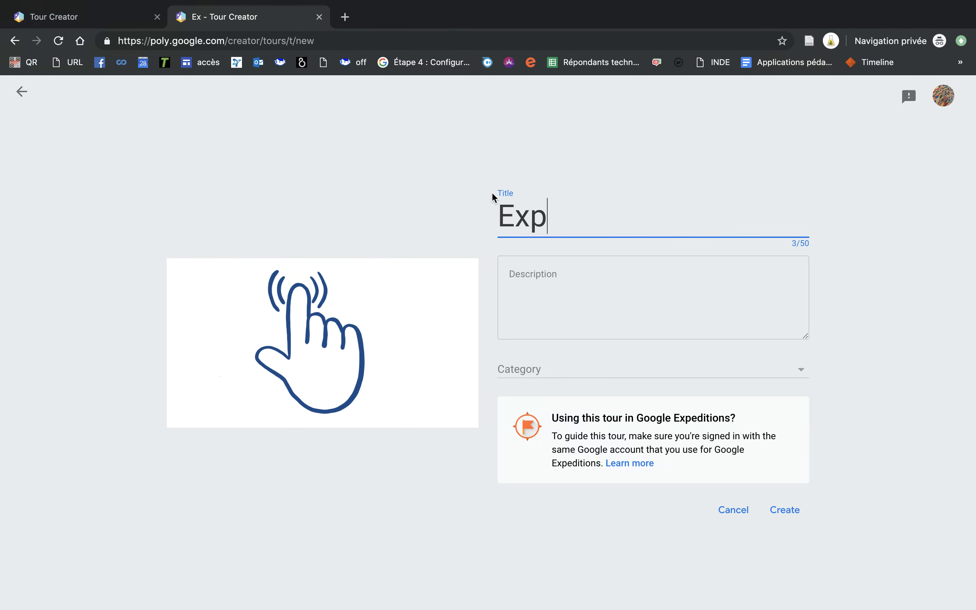
{"action": "type", "text": "érience "}
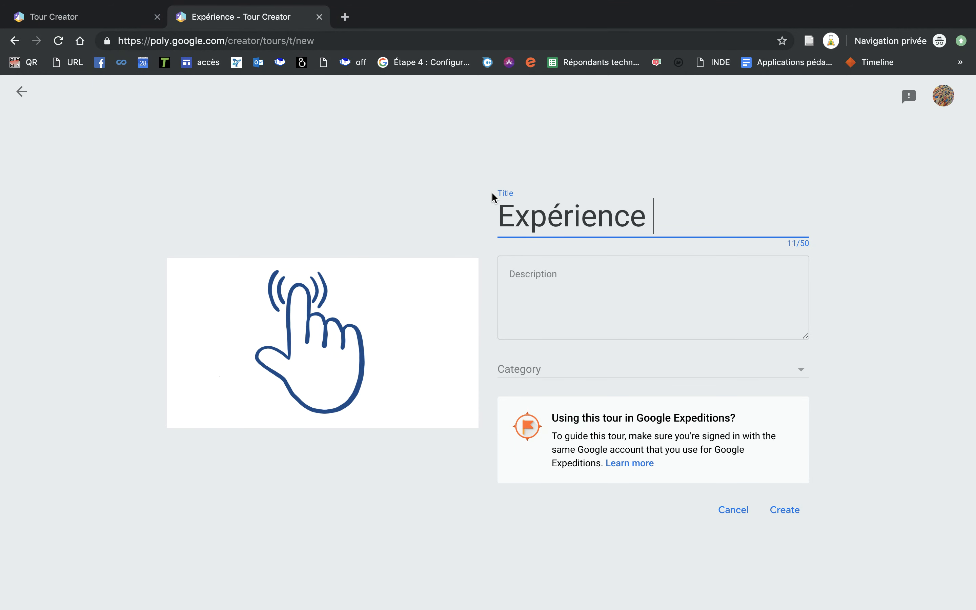
{"action": "type", "text": "virtuelle"}
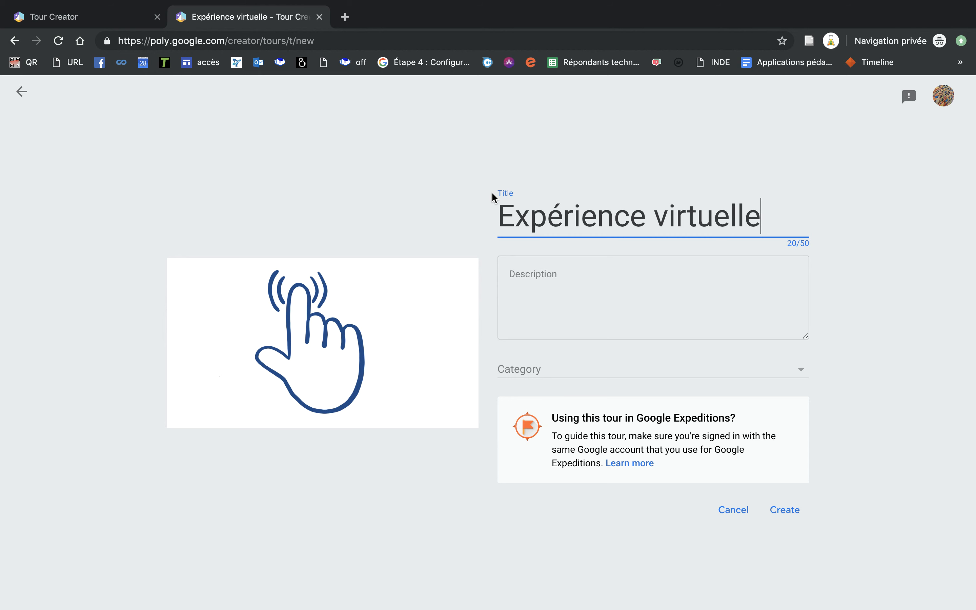
{"action": "left_click", "coordinate": [521, 263]}
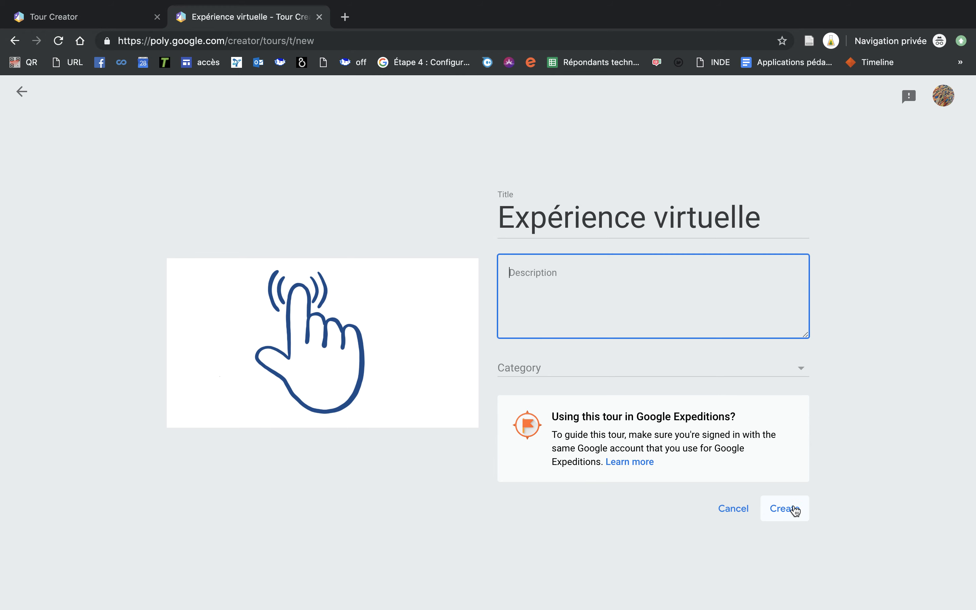
{"action": "left_click", "coordinate": [793, 510]}
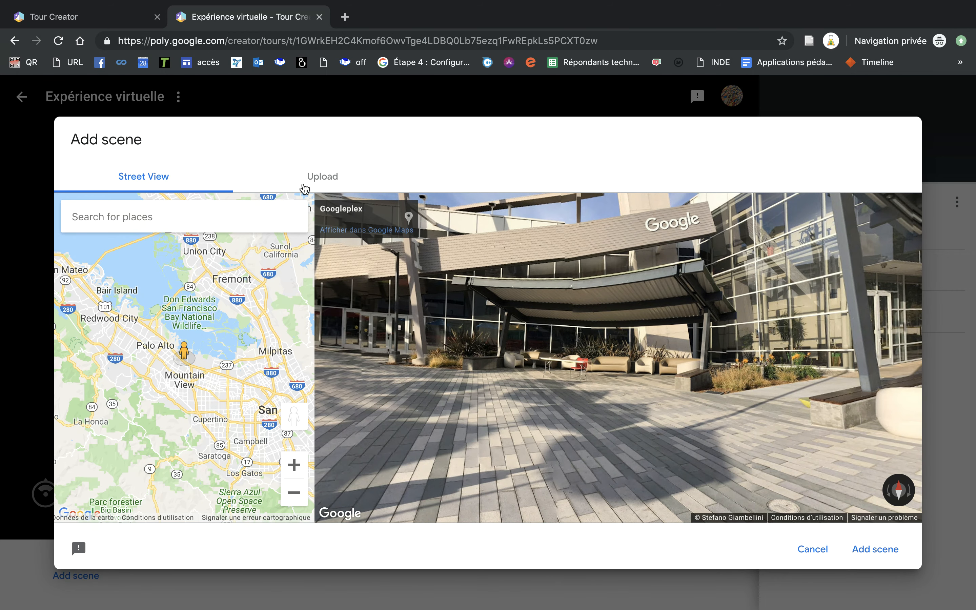
- Upload R0010175_20190327143845.JPG from the Bureau folder as a 360° image and add it as a scene
{"action": "left_click", "coordinate": [319, 183]}
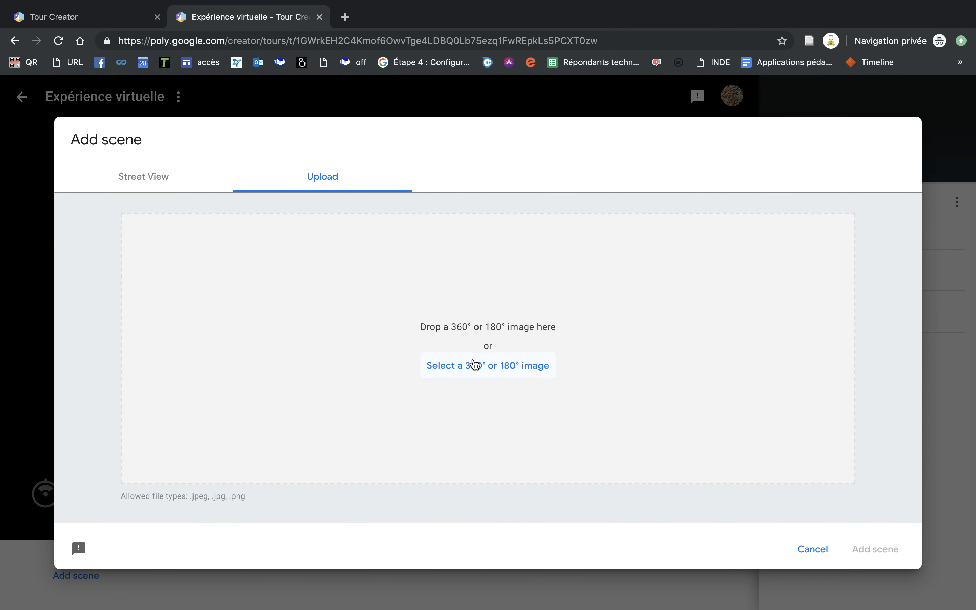
{"action": "left_click", "coordinate": [476, 367]}
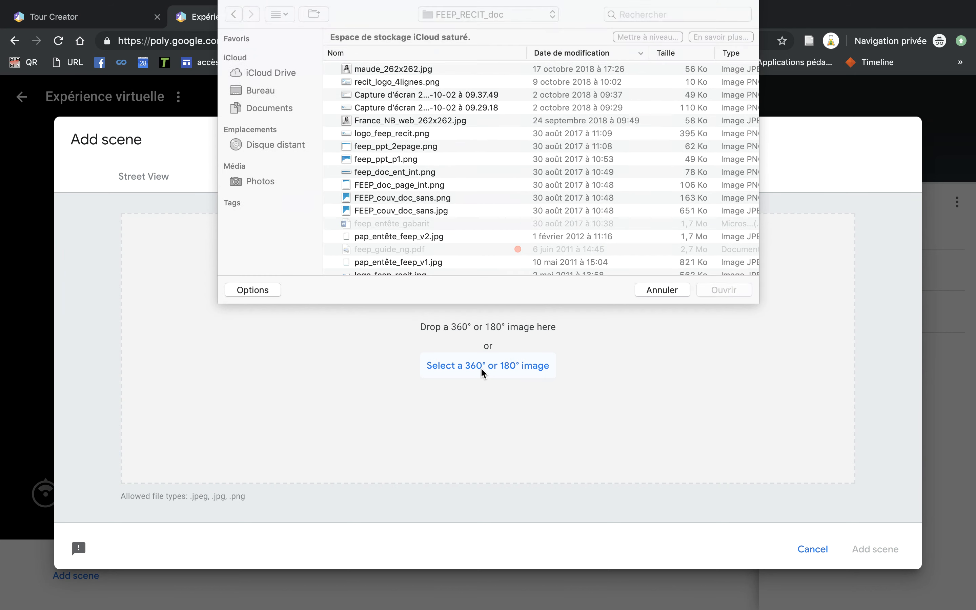
{"action": "left_click", "coordinate": [274, 98]}
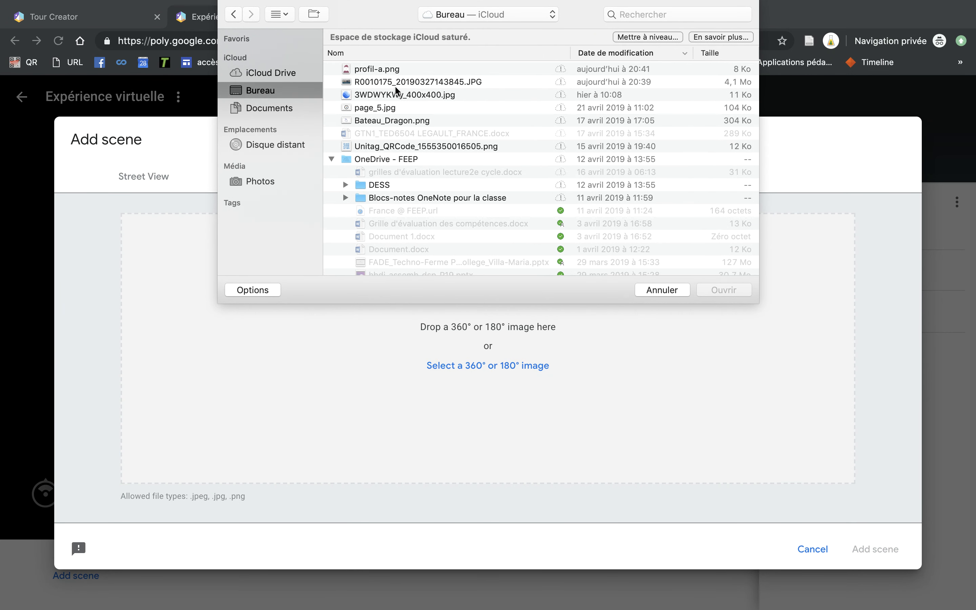
{"action": "left_click", "coordinate": [408, 82]}
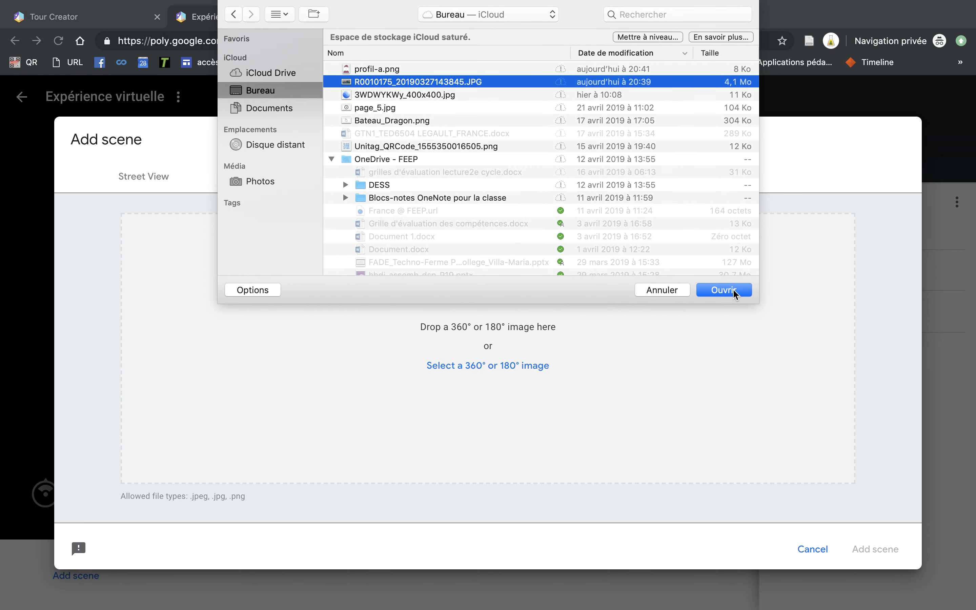
{"action": "left_click", "coordinate": [724, 290]}
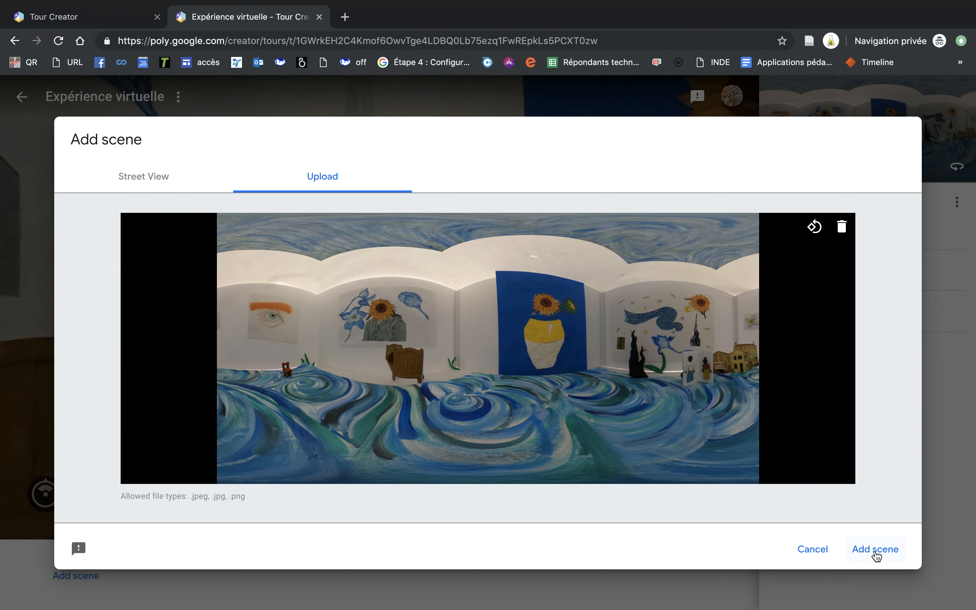
{"action": "left_click", "coordinate": [874, 553]}
- Rename the newly added scene as "Visite au musée"
{"action": "left_click_drag", "start_coordinate": [577, 399], "coordinate": [470, 365]}
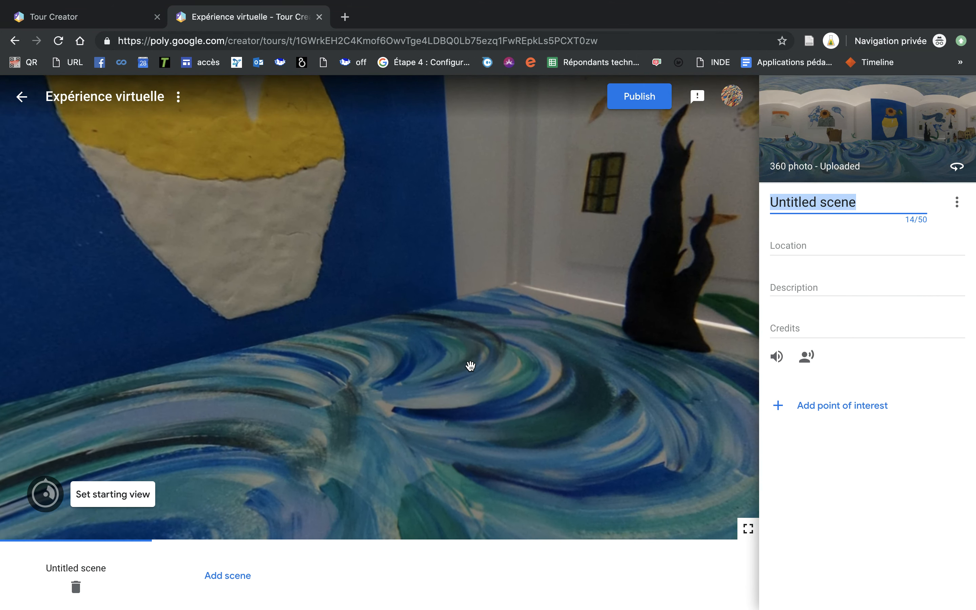
{"action": "left_click_drag", "start_coordinate": [580, 300], "coordinate": [460, 305]}
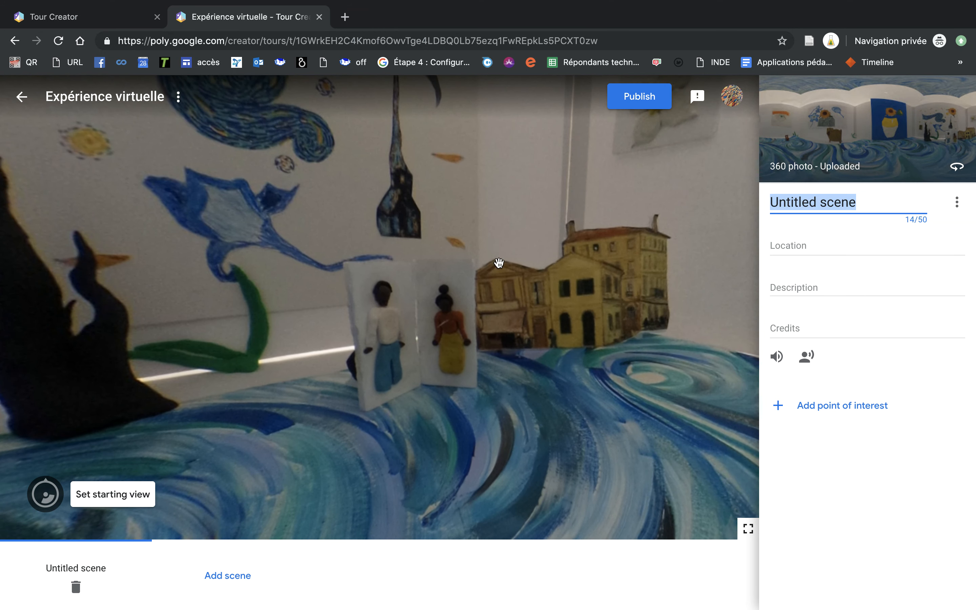
{"action": "left_click_drag", "start_coordinate": [498, 263], "coordinate": [420, 252]}
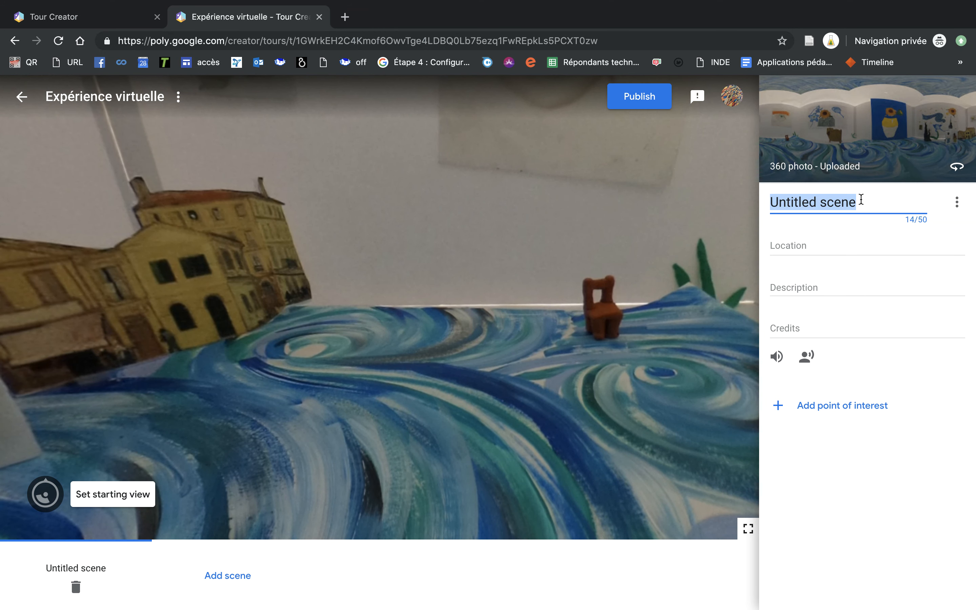
{"action": "key", "text": "BackSpace"}
{"action": "type", "text": "Vis"}
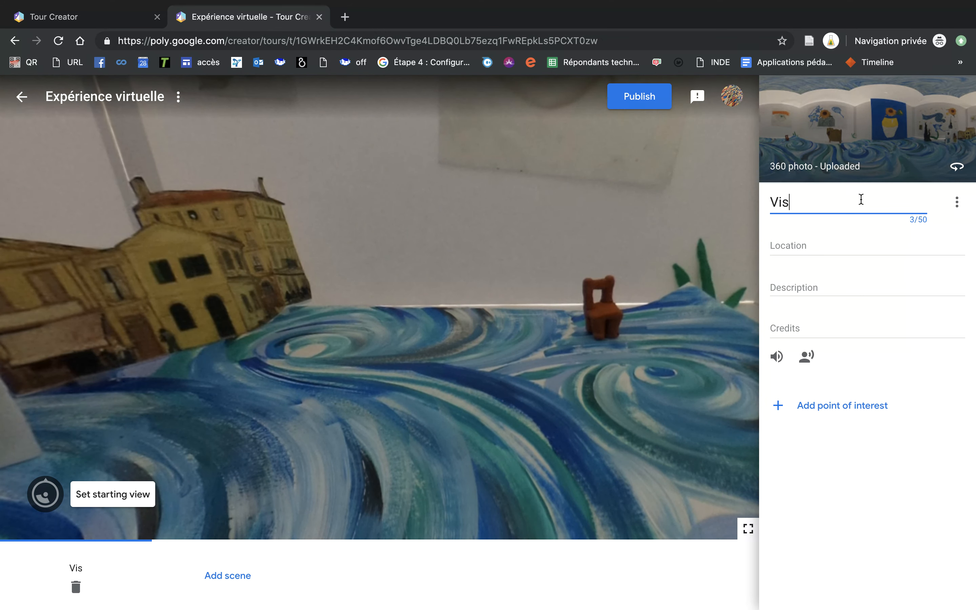
{"action": "type", "text": "ite au musée"}
- Examine the scene's location and description fields and its narration and ambient audio options without adding anything
{"action": "left_click", "coordinate": [846, 241]}
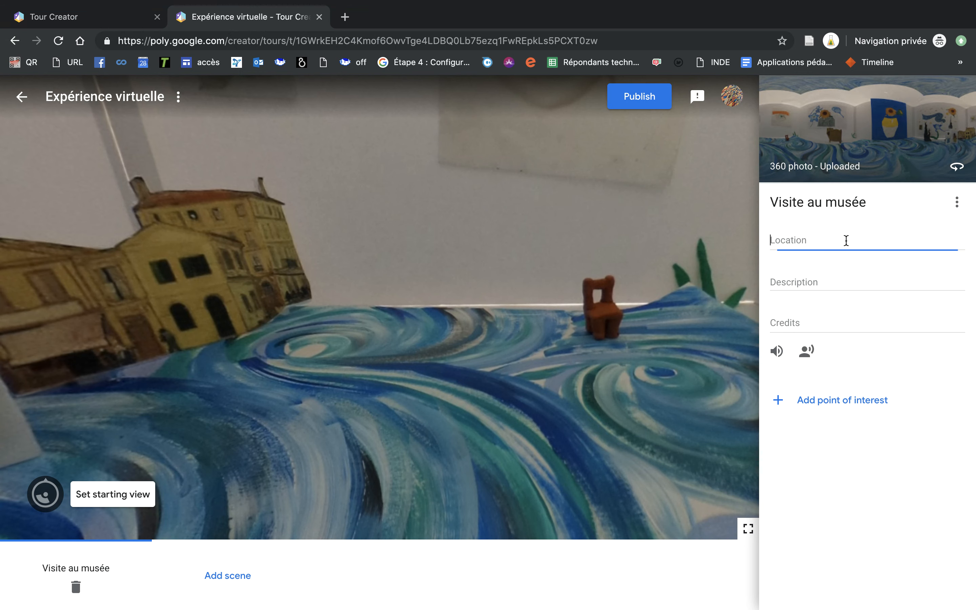
{"action": "left_click", "coordinate": [814, 283]}
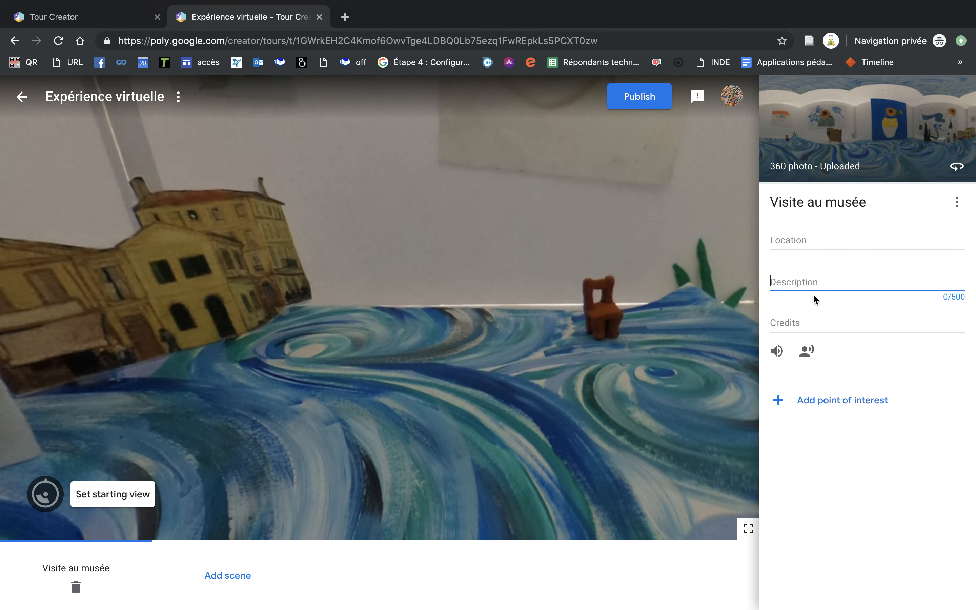
{"action": "left_click", "coordinate": [806, 350]}
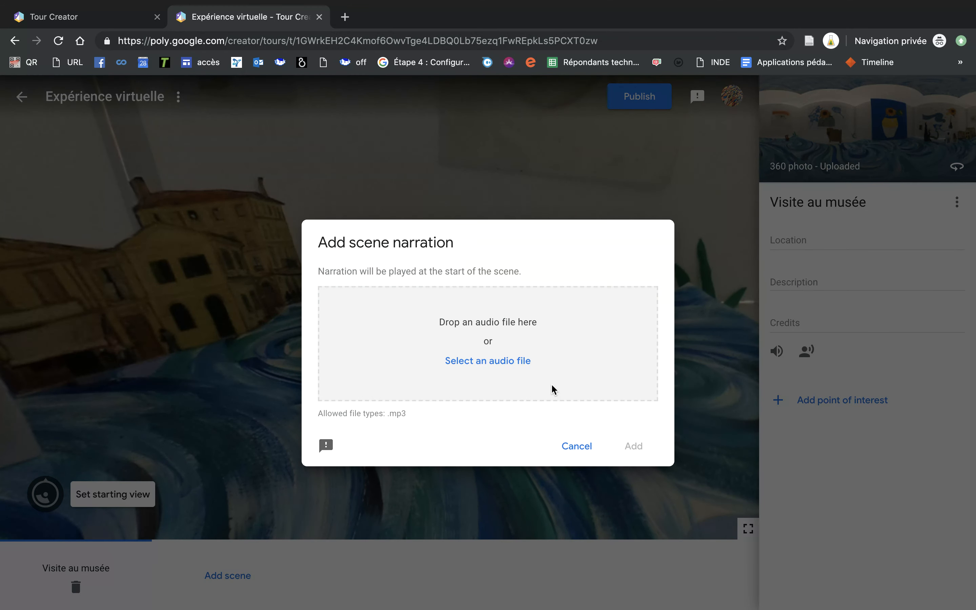
{"action": "left_click", "coordinate": [577, 451]}
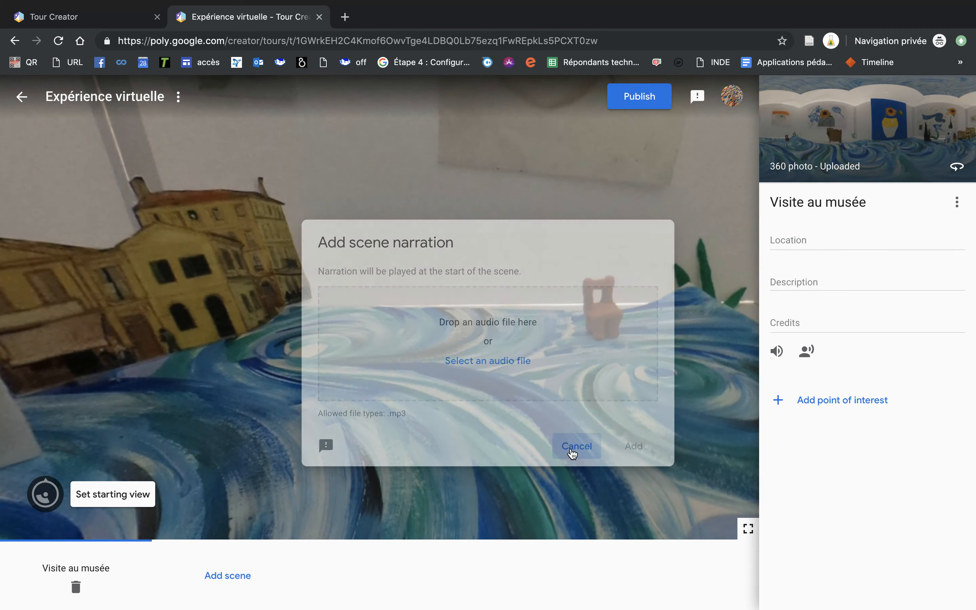
{"action": "left_click", "coordinate": [776, 353]}
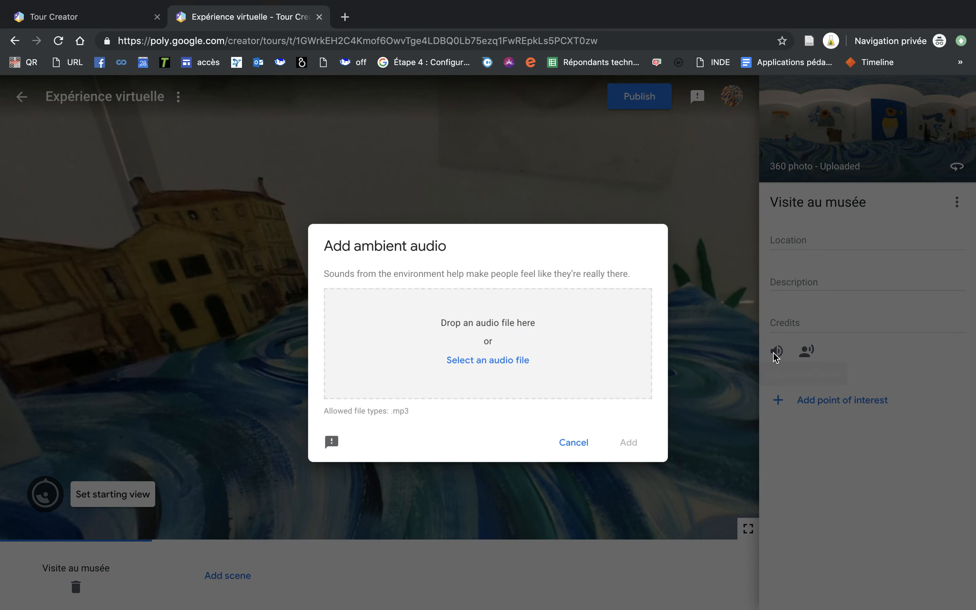
{"action": "left_click", "coordinate": [576, 445]}
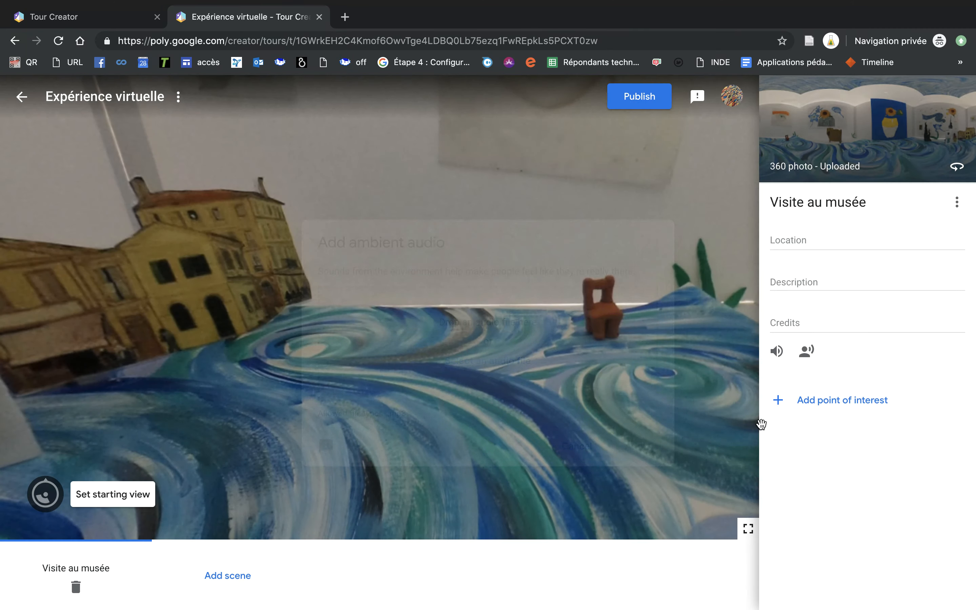
- Add a point of interest to the "Visite au musée" scene
{"action": "left_click", "coordinate": [855, 401]}
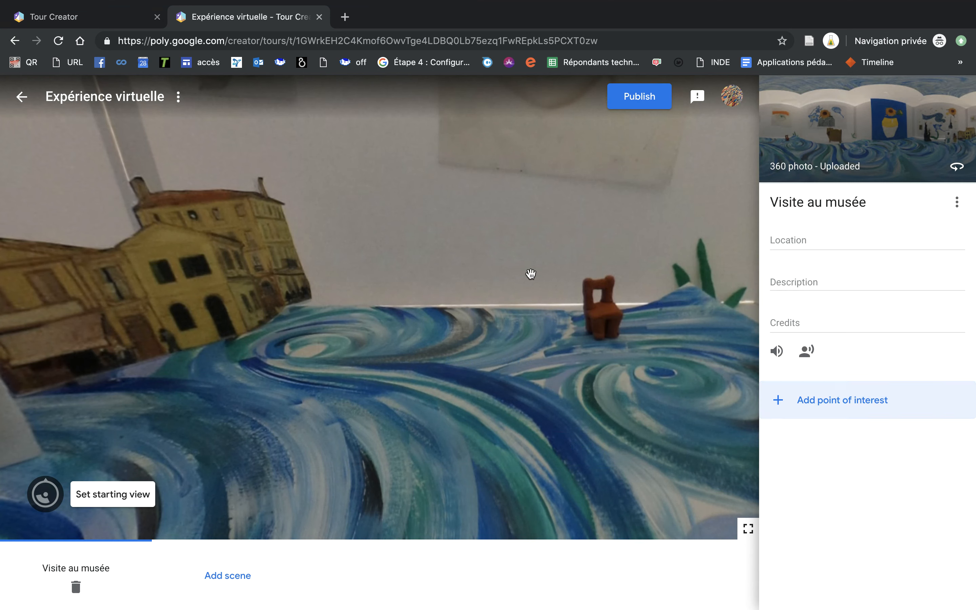
{"action": "left_click", "coordinate": [802, 415]}
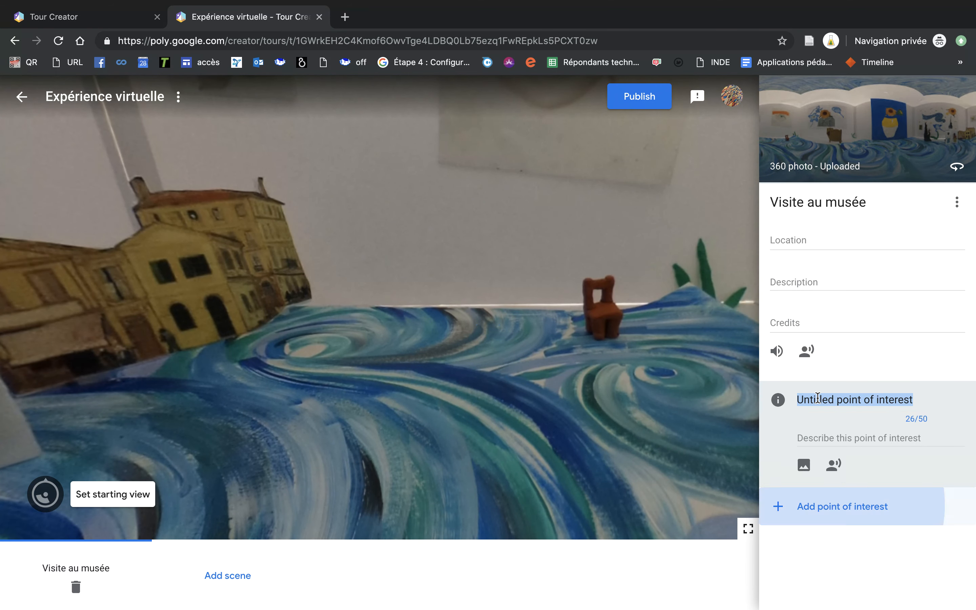
- Move the new point of interest's marker onto the small brown chair in the museum scene
{"action": "left_click", "coordinate": [496, 347]}
{"action": "left_click_drag", "start_coordinate": [496, 348], "coordinate": [348, 238]}
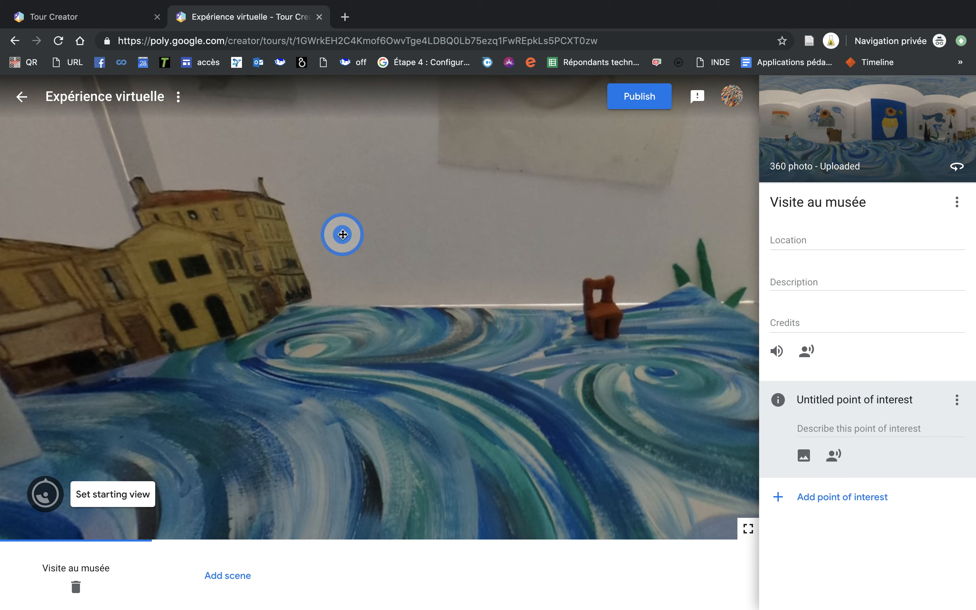
{"action": "mouse_move", "coordinate": [349, 275]}
{"action": "left_mouse_down"}
{"action": "mouse_move", "coordinate": [392, 316]}
{"action": "mouse_move", "coordinate": [502, 335]}
{"action": "mouse_move", "coordinate": [331, 320]}
{"action": "mouse_move", "coordinate": [377, 326]}
{"action": "mouse_move", "coordinate": [446, 297]}
{"action": "mouse_move", "coordinate": [552, 294]}
{"action": "mouse_move", "coordinate": [698, 377]}
{"action": "left_mouse_up"}
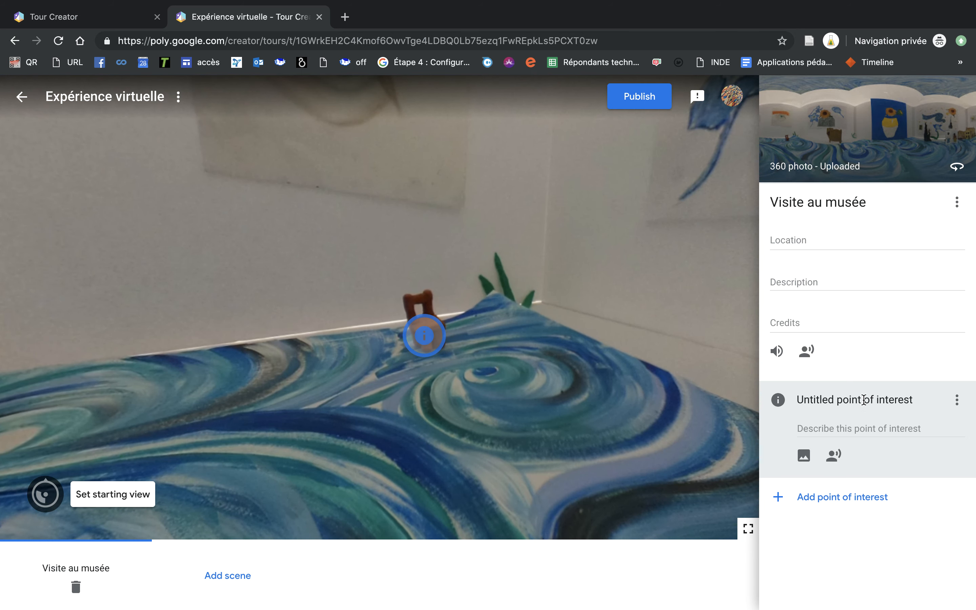
- Rename the point of interest placed at the chair as "Chaise"
{"action": "left_click", "coordinate": [863, 400]}
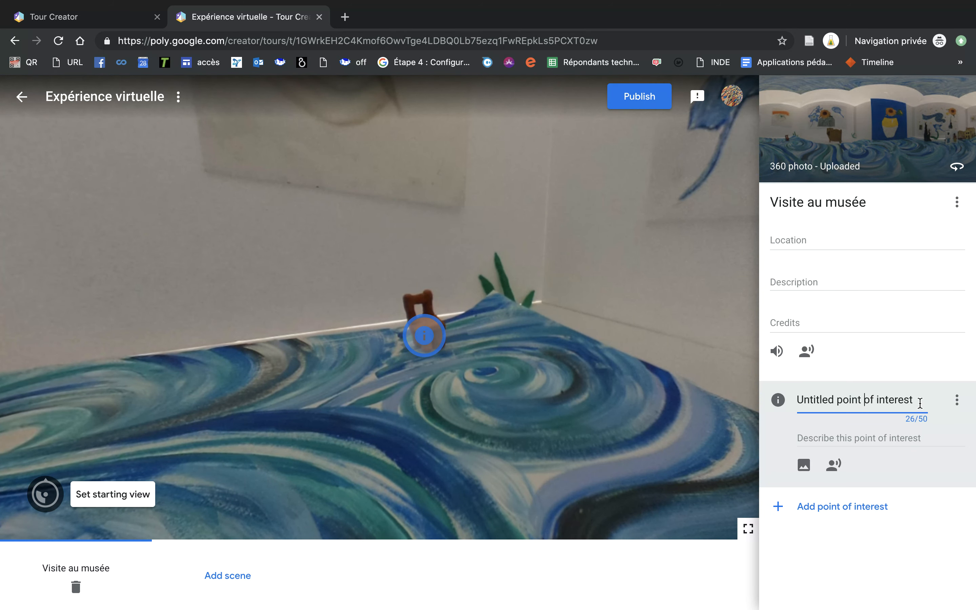
{"action": "left_click_drag", "start_coordinate": [905, 402], "coordinate": [792, 397]}
{"action": "type", "text": "Chaise"}
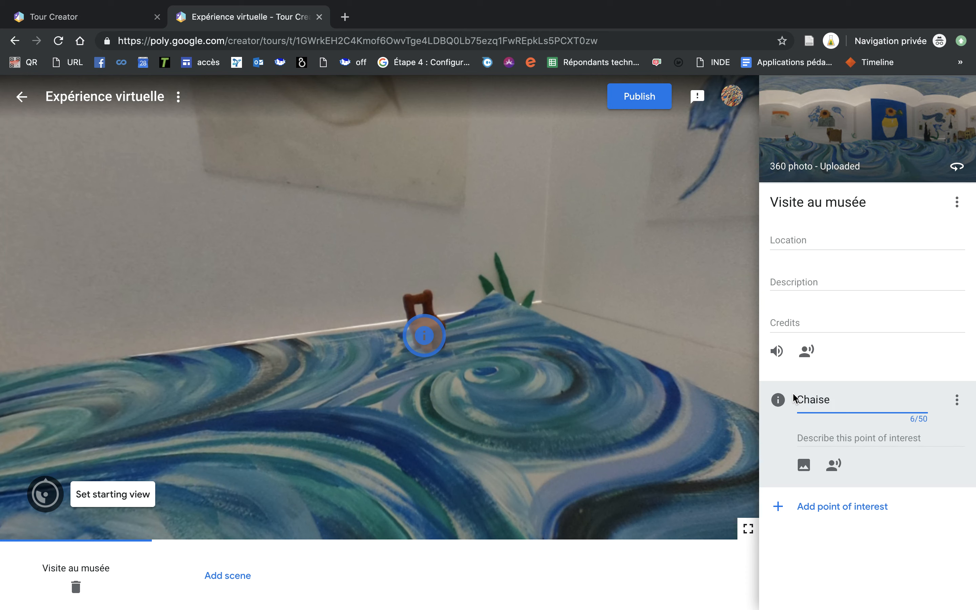
- Examine the "Chaise" point of interest's description field, narration dialog and reorder or delete options without changing anything
{"action": "left_click", "coordinate": [817, 441]}
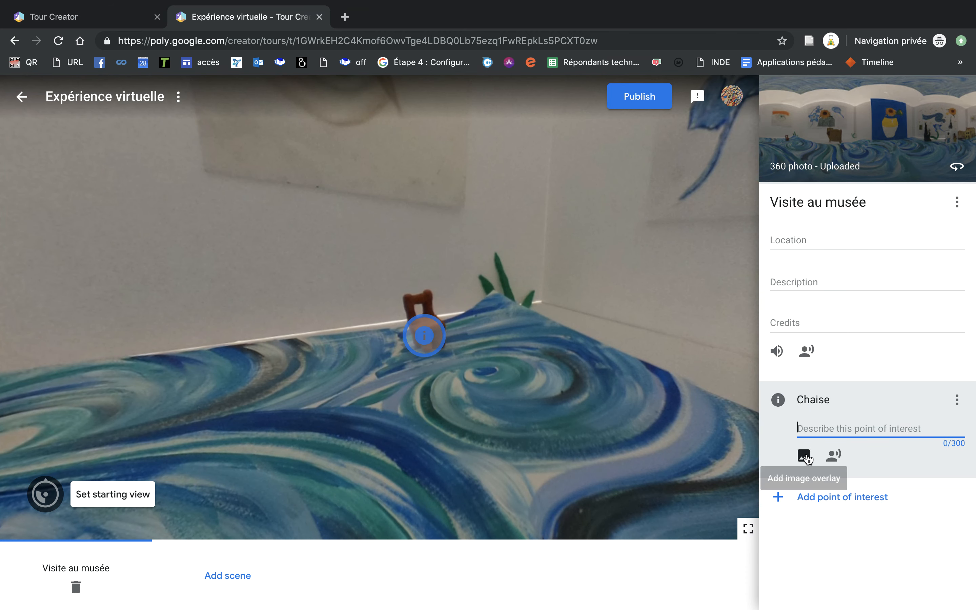
{"action": "left_click", "coordinate": [834, 455]}
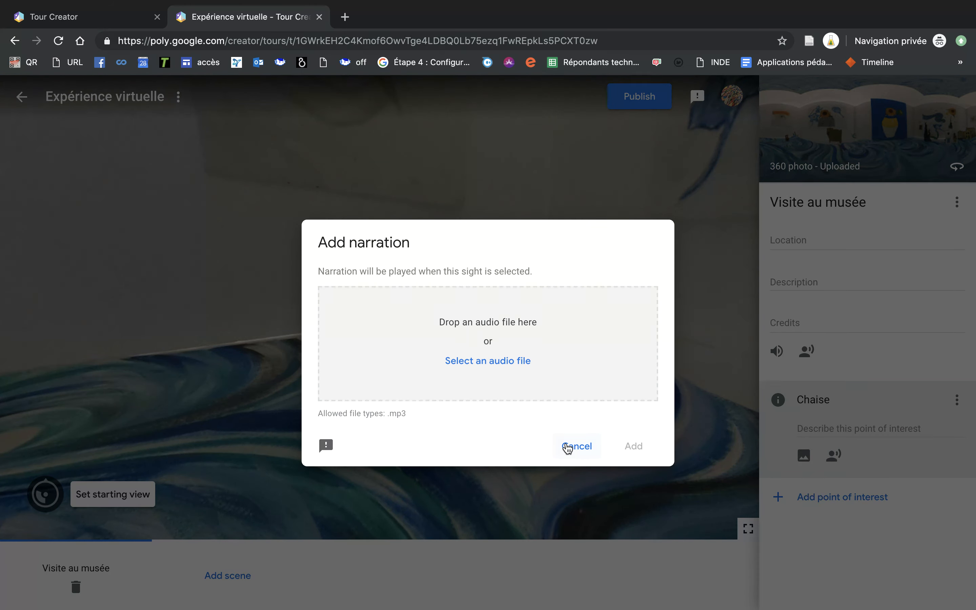
{"action": "left_click", "coordinate": [572, 446]}
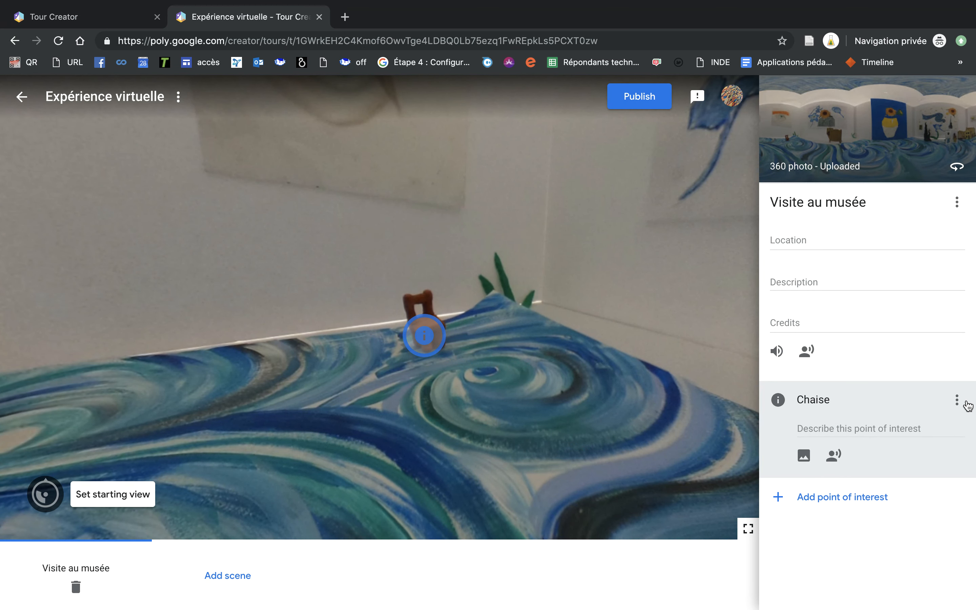
{"action": "left_click", "coordinate": [956, 400]}
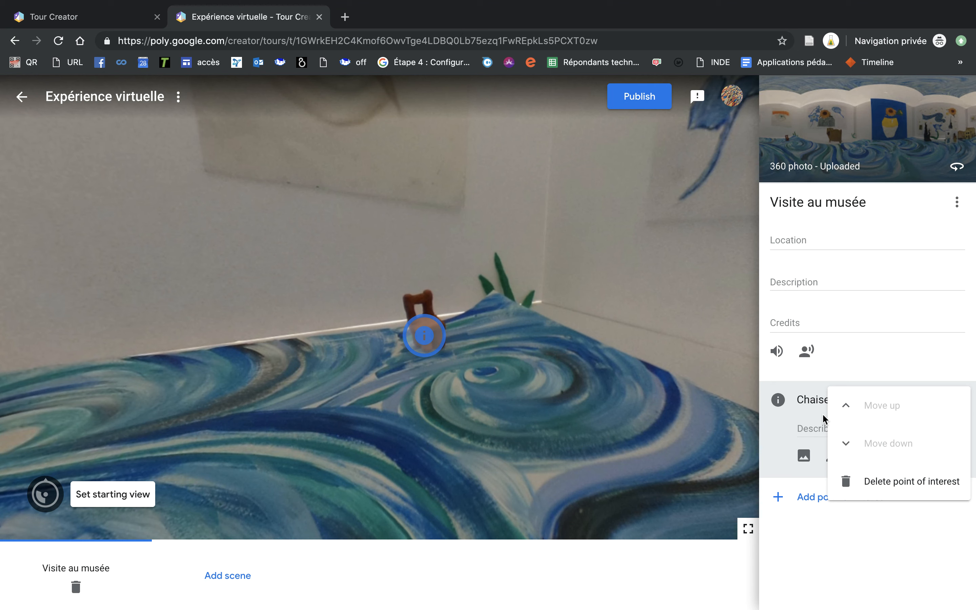
{"action": "left_click", "coordinate": [784, 429]}
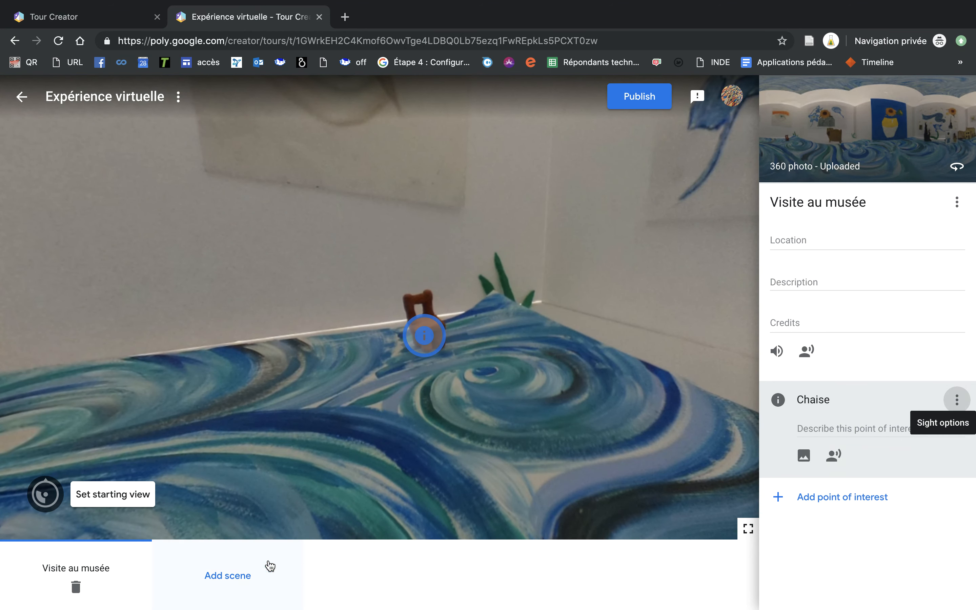
- Shift the "Chaise" marker slightly on the chair and deselect it
{"action": "left_click", "coordinate": [633, 403]}
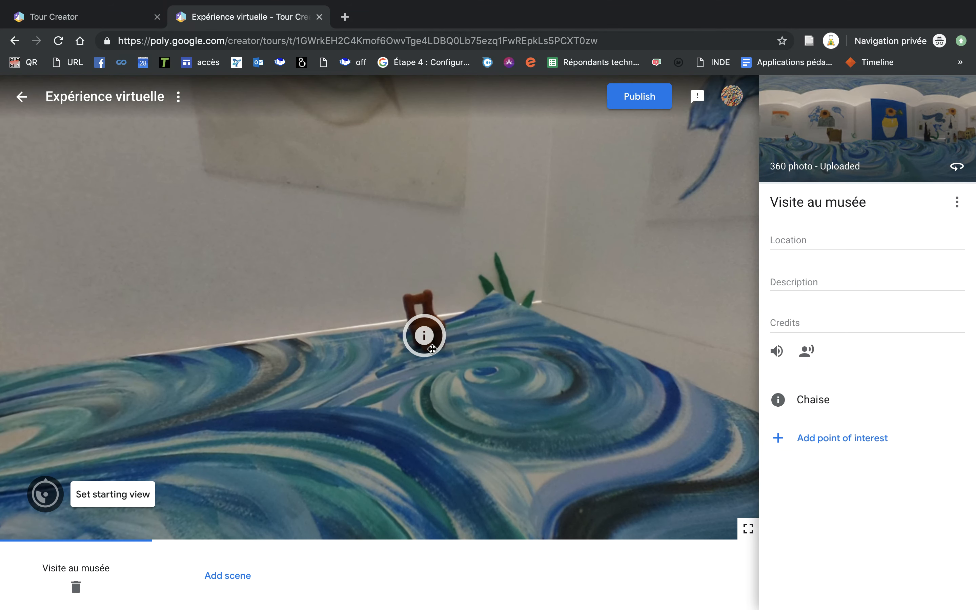
{"action": "mouse_move", "coordinate": [425, 333]}
{"action": "left_mouse_down"}
{"action": "mouse_move", "coordinate": [430, 346]}
{"action": "mouse_move", "coordinate": [432, 328]}
{"action": "left_mouse_up"}
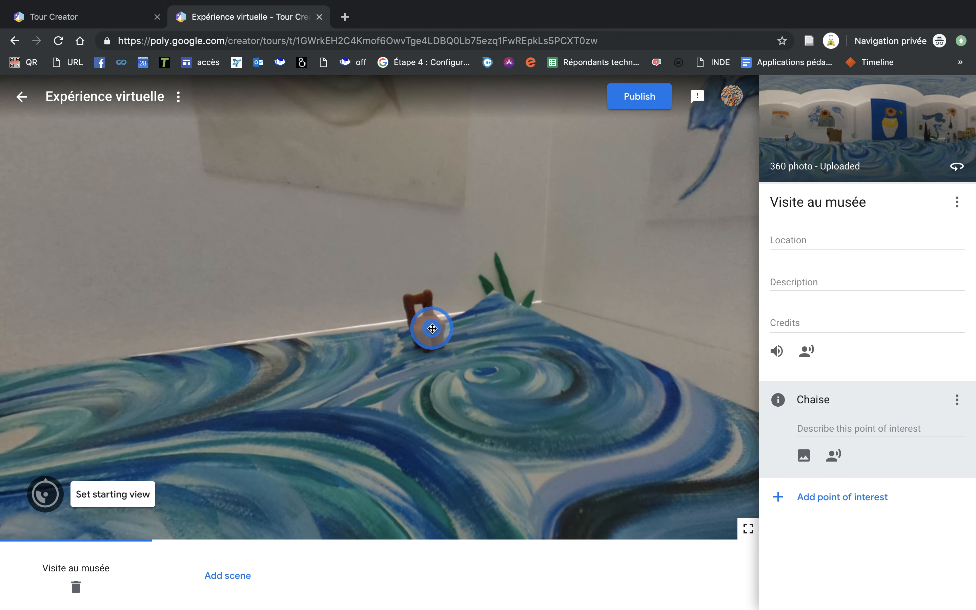
{"action": "left_click", "coordinate": [588, 357]}
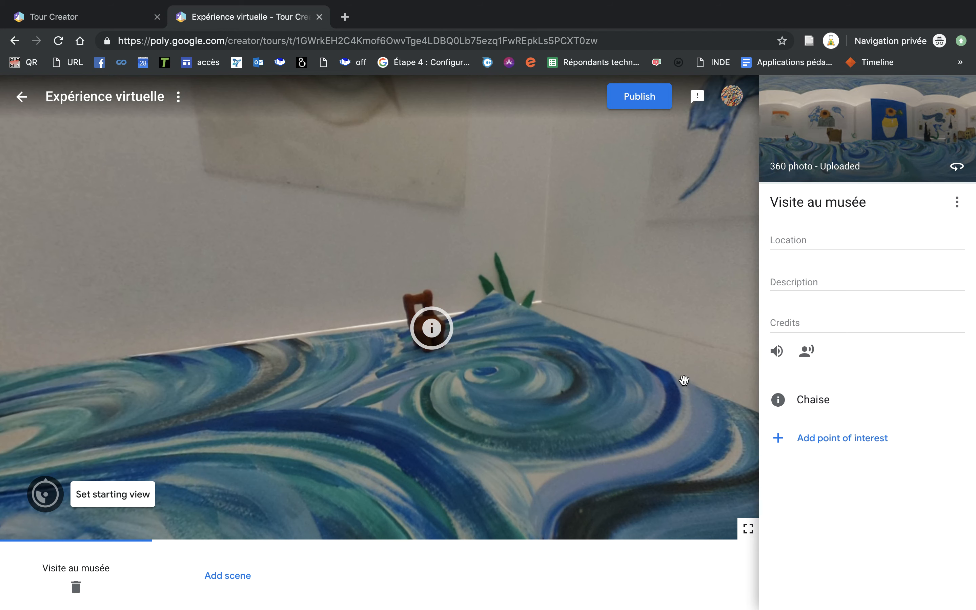
- Publish the "Expérience virtuelle" tour with its visibility set to Public
{"action": "left_click", "coordinate": [639, 95]}
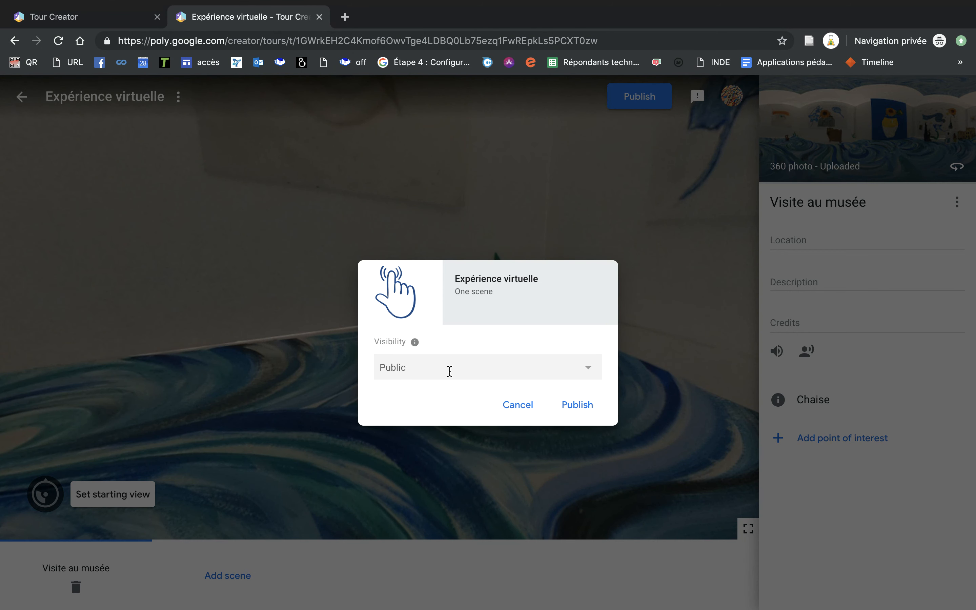
{"action": "left_click", "coordinate": [511, 369]}
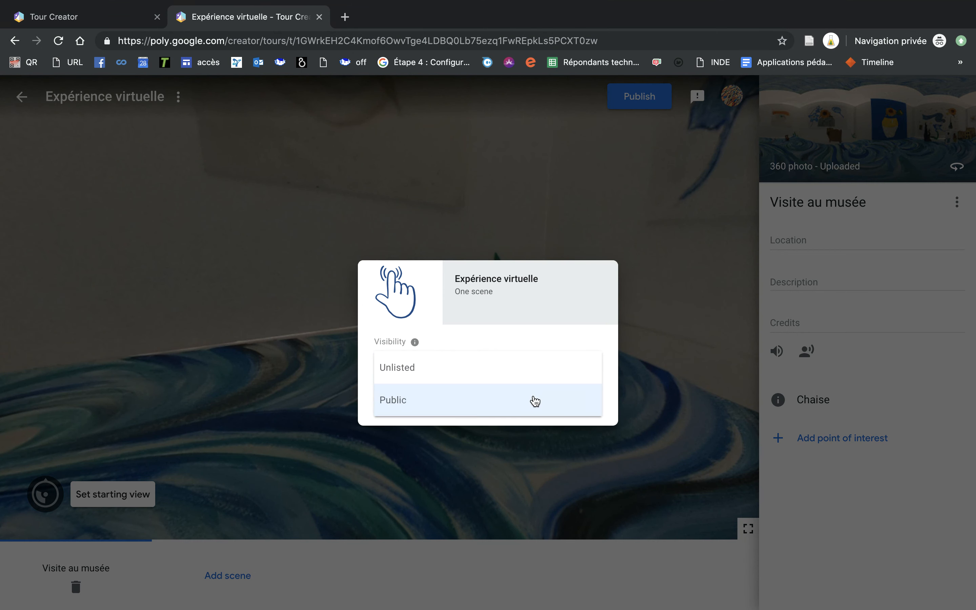
{"action": "left_click", "coordinate": [534, 400]}
{"action": "left_click", "coordinate": [580, 409]}
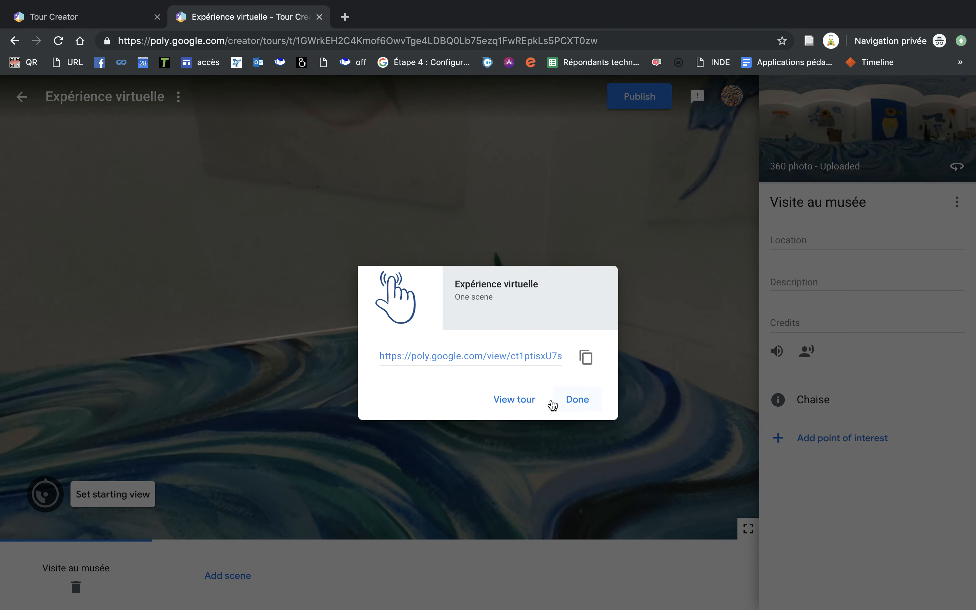
- Copy the published tour's link and open the tour to look around its 360° museum scene
{"action": "left_click", "coordinate": [588, 358]}
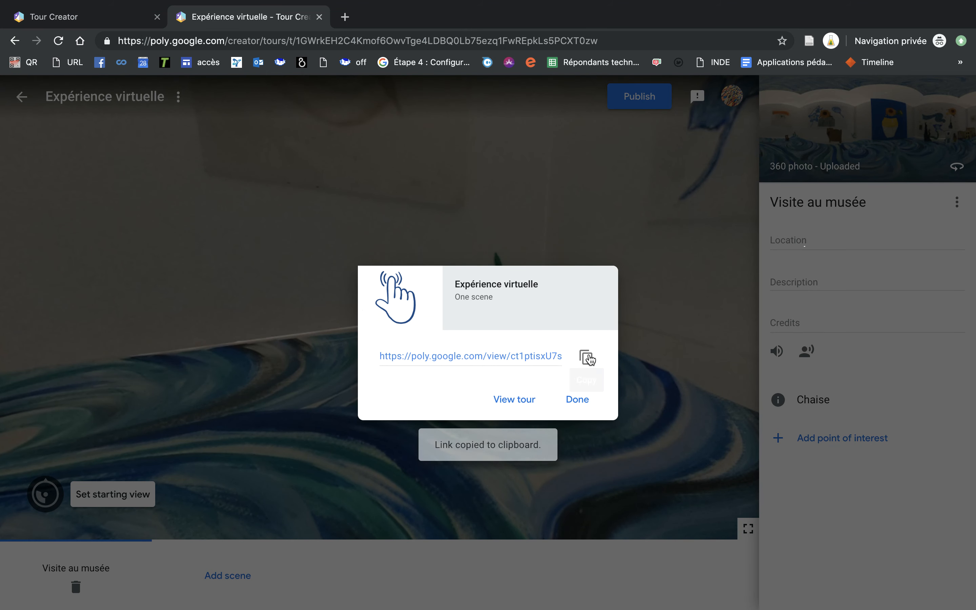
{"action": "left_click", "coordinate": [509, 405]}
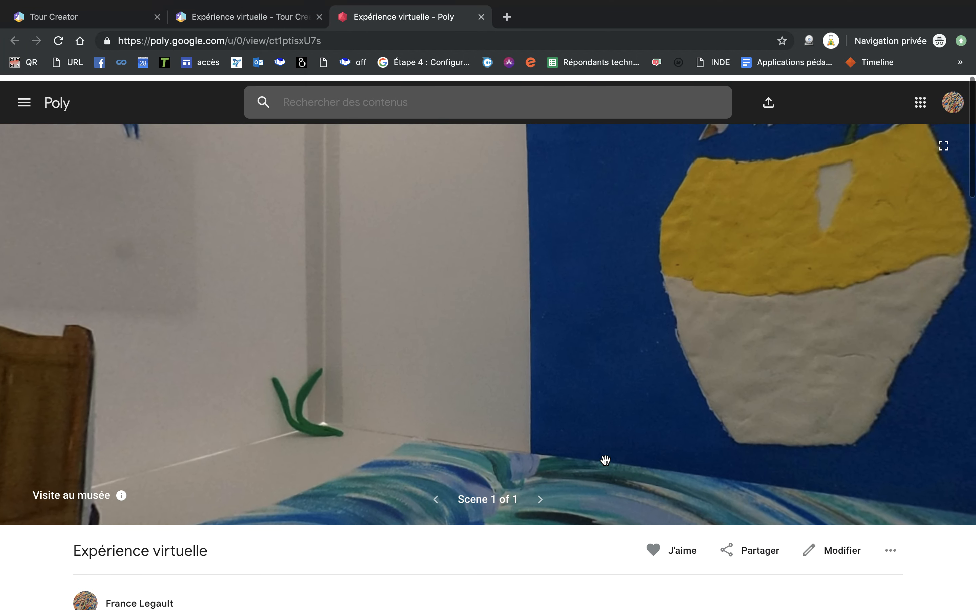
{"action": "mouse_move", "coordinate": [573, 339]}
{"action": "left_mouse_down"}
{"action": "mouse_move", "coordinate": [566, 447]}
{"action": "mouse_move", "coordinate": [616, 420]}
{"action": "mouse_move", "coordinate": [513, 264]}
{"action": "mouse_move", "coordinate": [449, 252]}
{"action": "mouse_move", "coordinate": [475, 227]}
{"action": "mouse_move", "coordinate": [560, 243]}
{"action": "mouse_move", "coordinate": [413, 189]}
{"action": "mouse_move", "coordinate": [407, 246]}
{"action": "mouse_move", "coordinate": [641, 267]}
{"action": "mouse_move", "coordinate": [531, 257]}
{"action": "mouse_move", "coordinate": [689, 296]}
{"action": "mouse_move", "coordinate": [555, 286]}
{"action": "left_mouse_up"}
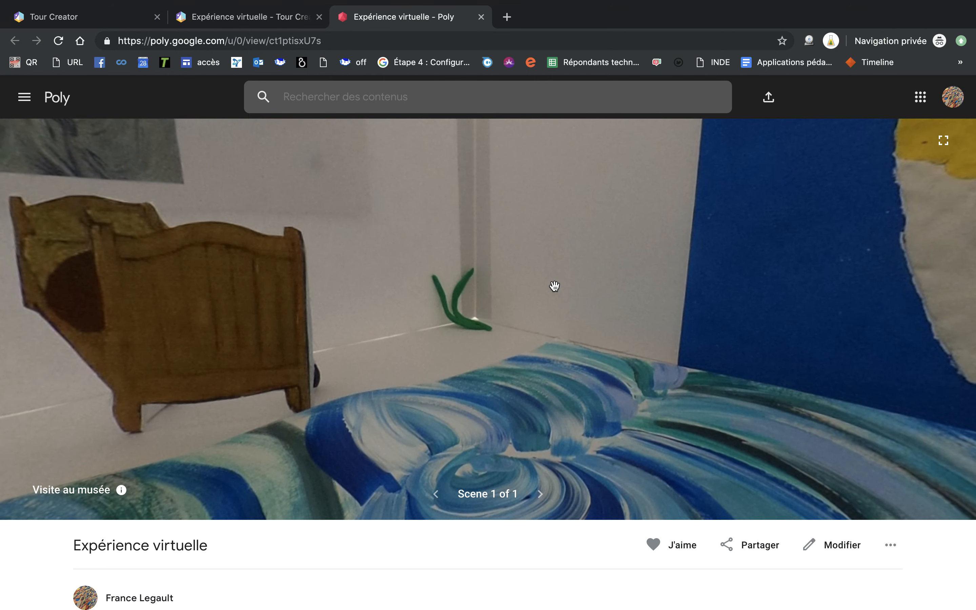
{"action": "mouse_move", "coordinate": [554, 286]}
{"action": "left_mouse_down"}
{"action": "mouse_move", "coordinate": [549, 323]}
{"action": "mouse_move", "coordinate": [685, 268]}
{"action": "left_mouse_up"}
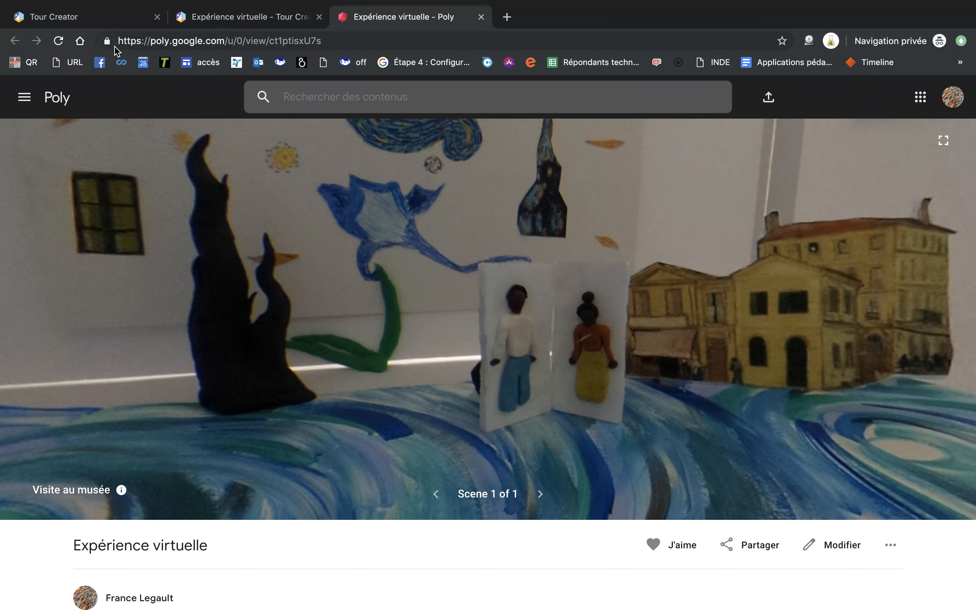
{"action": "key", "text": "ctrl+Left"}
{"action": "key", "text": "ctrl+Right"}
{"action": "key", "text": "ctrl+Right"}
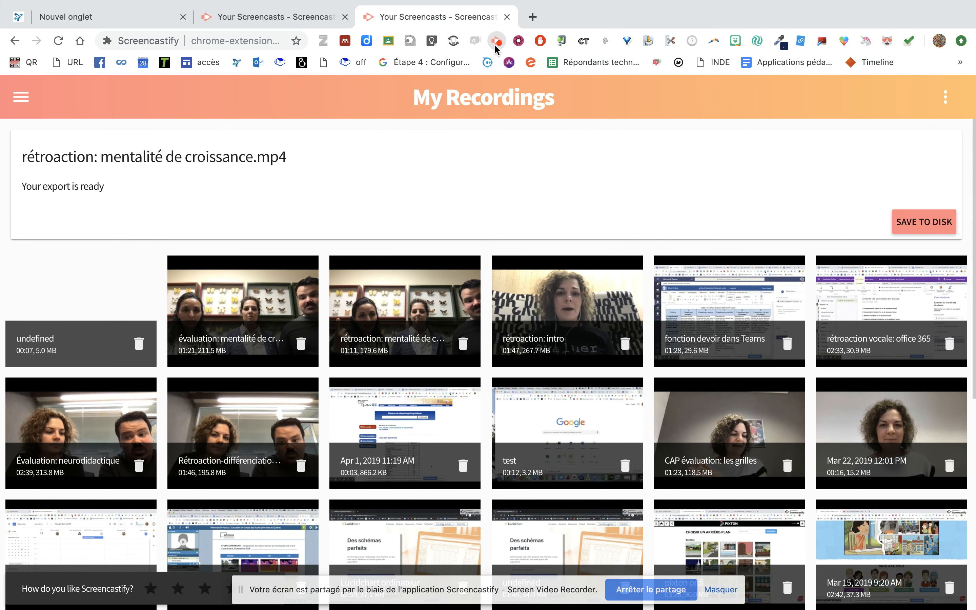